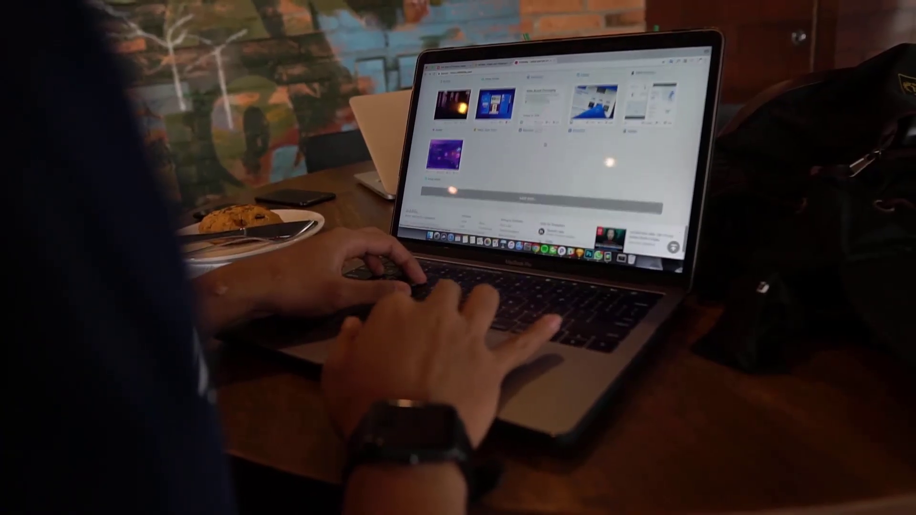
pyautogui.scroll(-5, 528, 153)
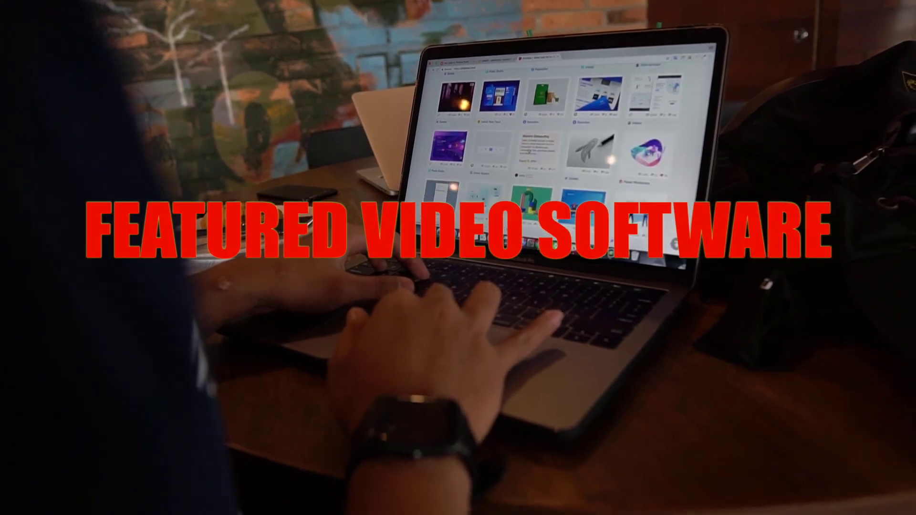
# Scrub the intro sequence forward to about 21 seconds to reach the VEED title card
pyautogui.click(532, 134)
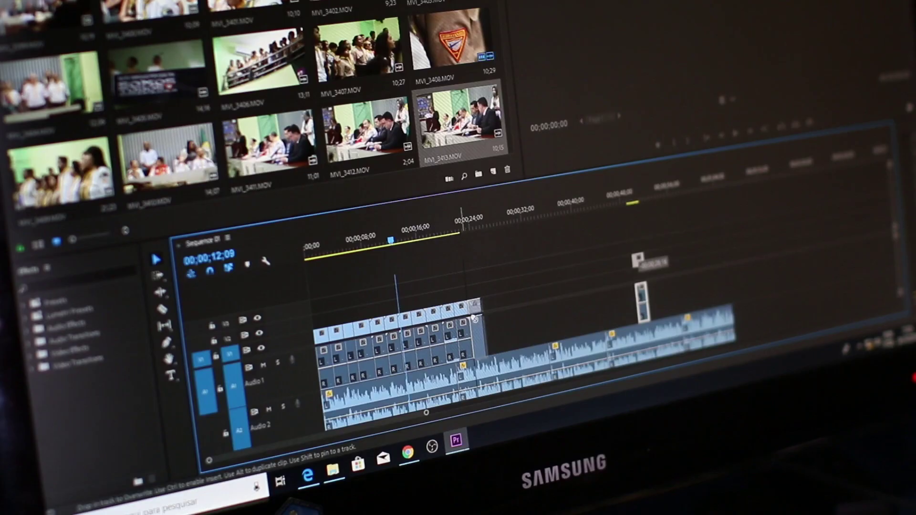
pyautogui.moveTo(443, 250); pyautogui.dragTo(453, 250)
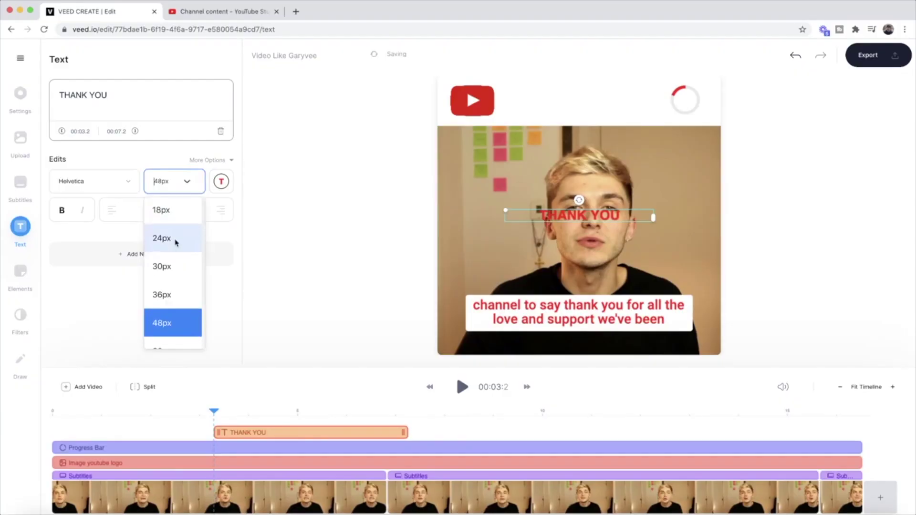
# Make the THANK YOU text 72px and bring up the text outline style list
pyautogui.scroll(-2, 176, 241)
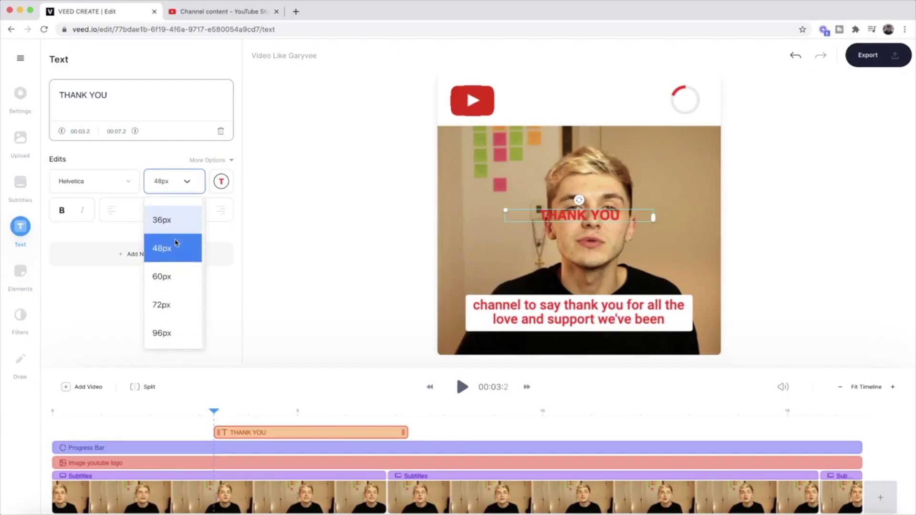
pyautogui.click(161, 305)
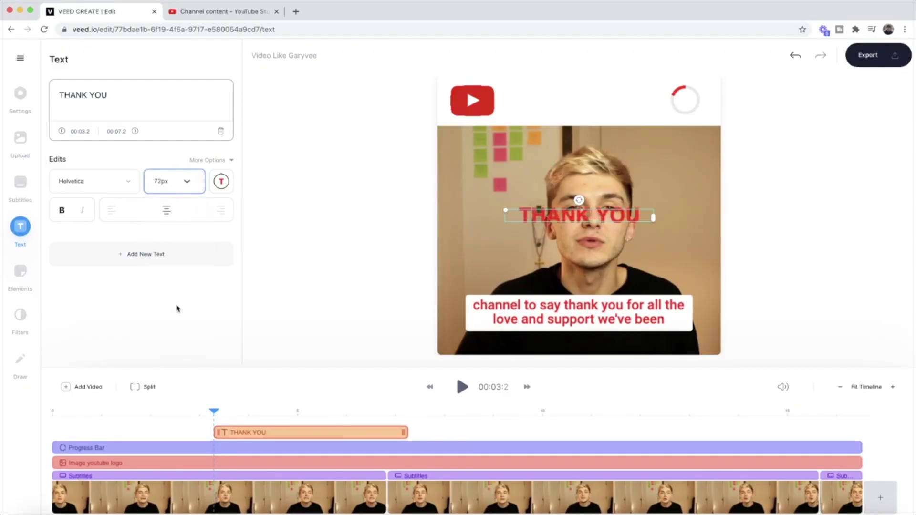
pyautogui.click(332, 195)
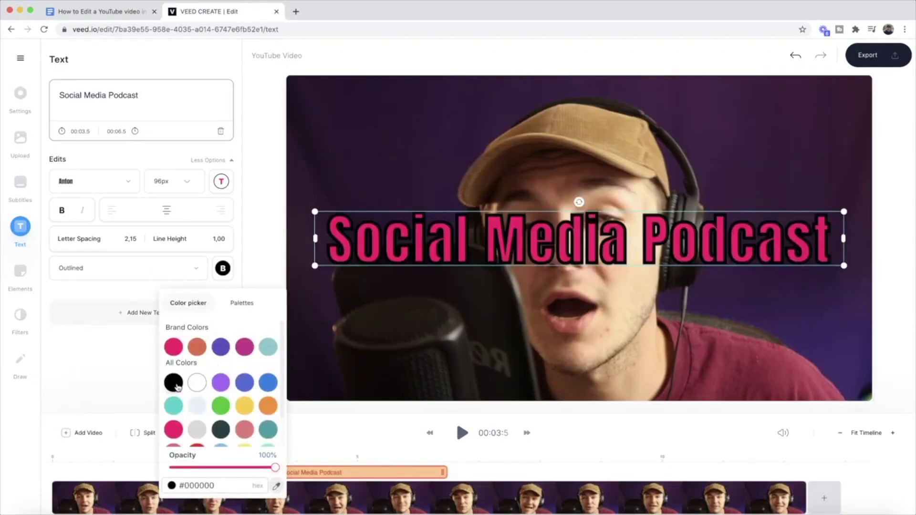
pyautogui.click(177, 268)
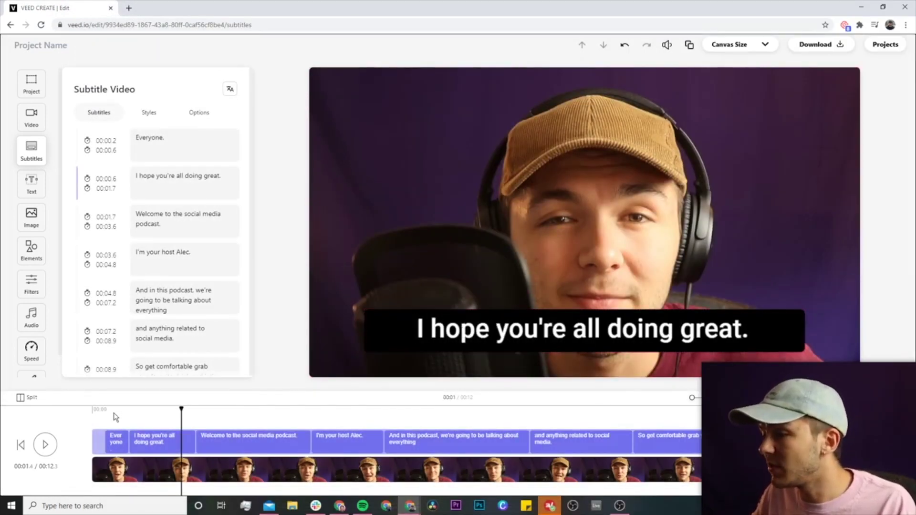
# Replay the video from the start to check subtitles, then raise the Anais filter to 81%
pyautogui.click(109, 412)
pyautogui.click(46, 445)
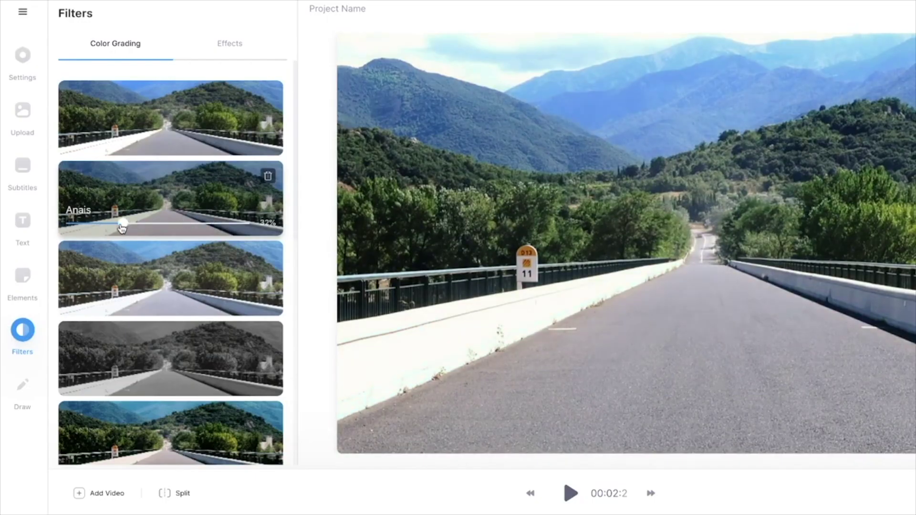
pyautogui.moveTo(132, 221)
pyautogui.mouseDown()
pyautogui.moveTo(217, 218)
pyautogui.moveTo(118, 227)
pyautogui.mouseUp()
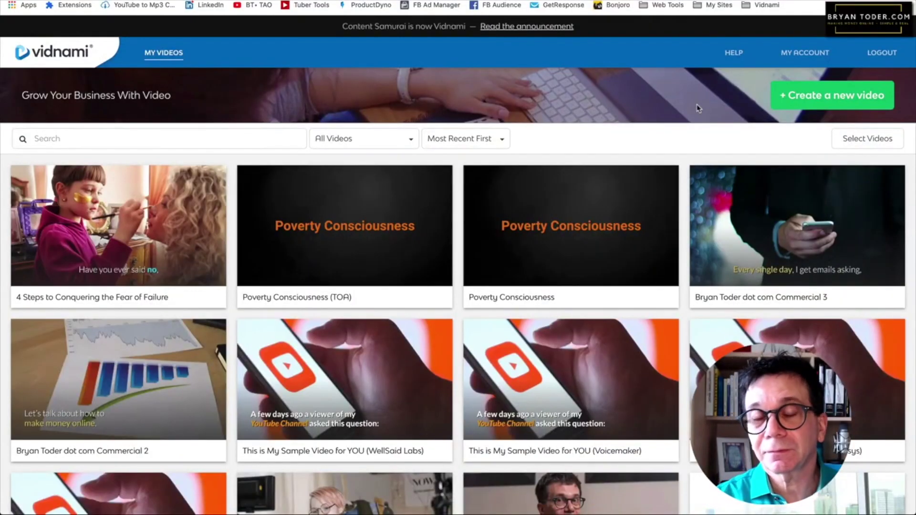
# Set the highlight text colour to yellow-green #d6ff00 and assign the orange-backdrop woman clip to scene 1
pyautogui.scroll(-1, 696, 104)
pyautogui.scroll(-15, 696, 105)
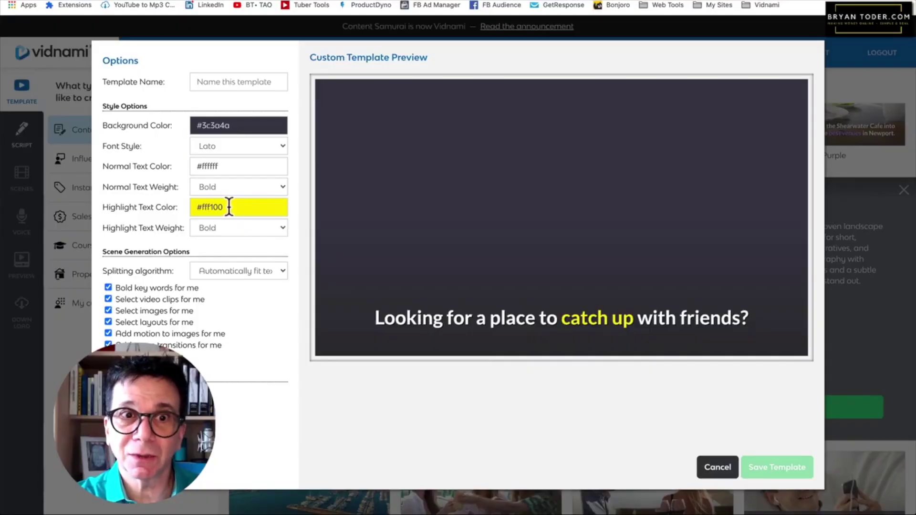
pyautogui.click(229, 207)
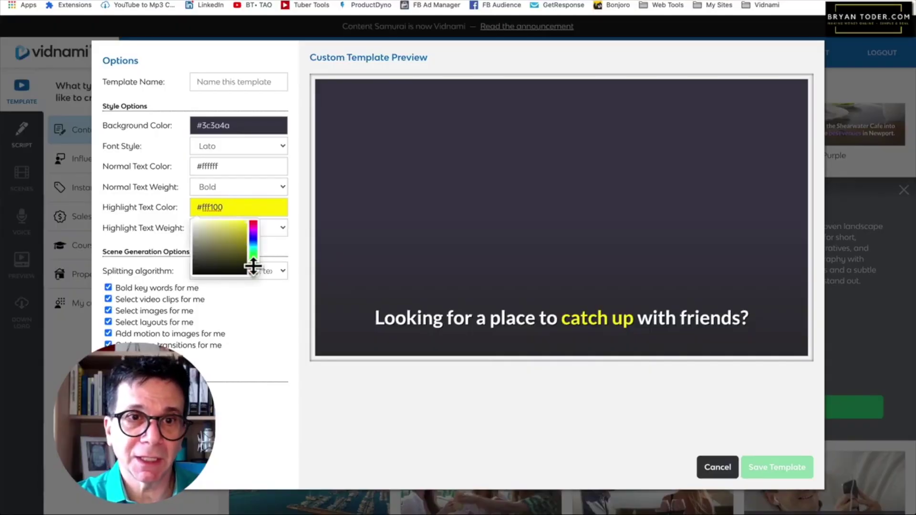
pyautogui.click(253, 260)
pyautogui.moveTo(253, 260); pyautogui.dragTo(252, 265)
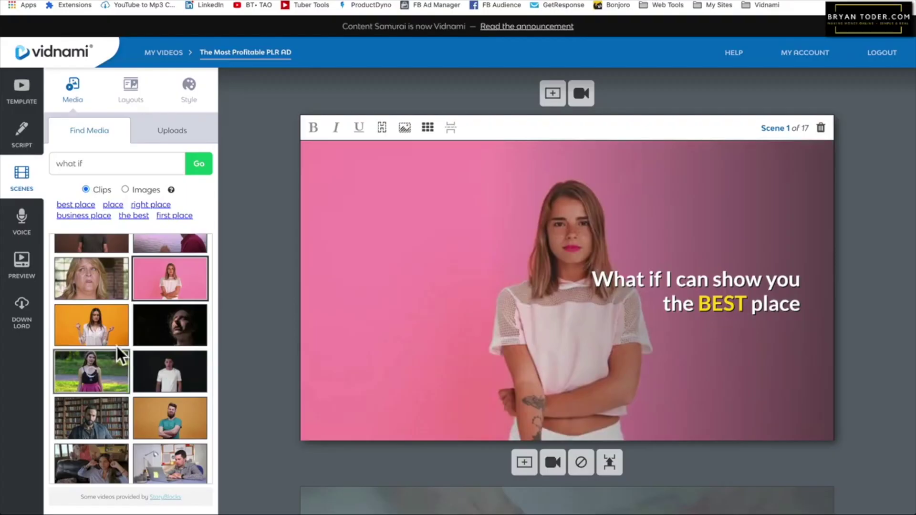
pyautogui.click(116, 342)
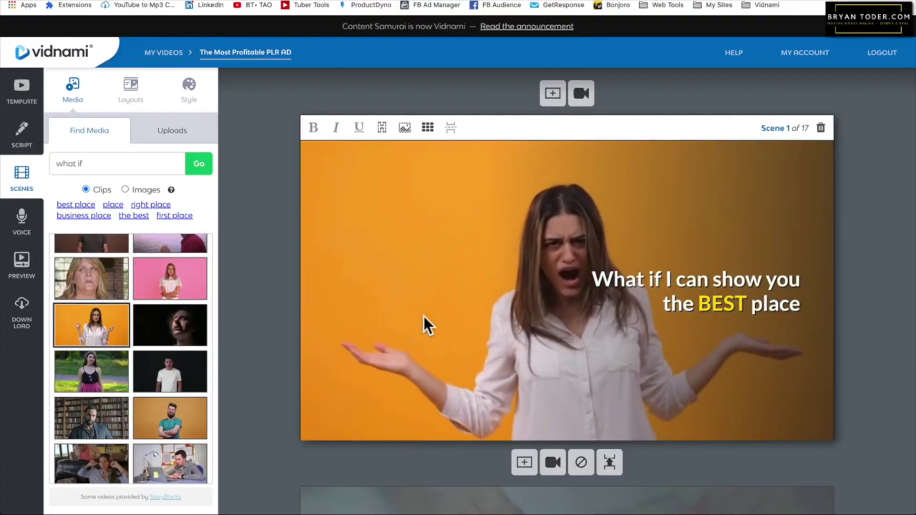
# Pick the bearded man orange-backdrop clip from the Find Media results for scene 1
pyautogui.scroll(-3, 131, 419)
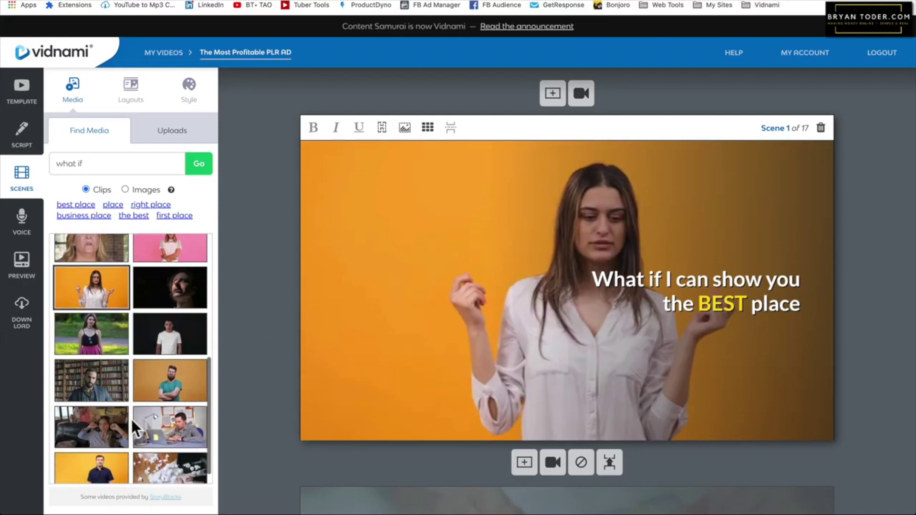
pyautogui.click(163, 302)
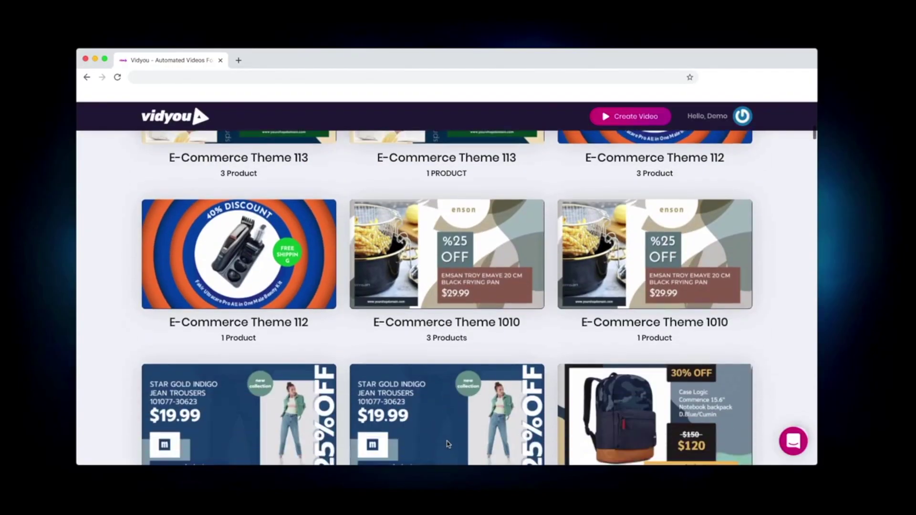
# Set the product price to $187.99 and the title to Samsung Electronics Galaxy S9
pyautogui.scroll(-2, 446, 438)
pyautogui.scroll(-4, 448, 444)
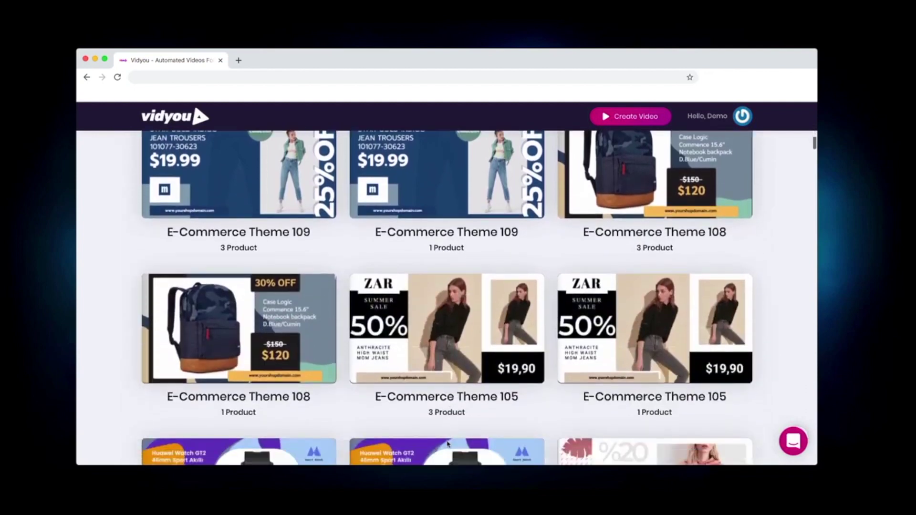
pyautogui.scroll(-1, 447, 443)
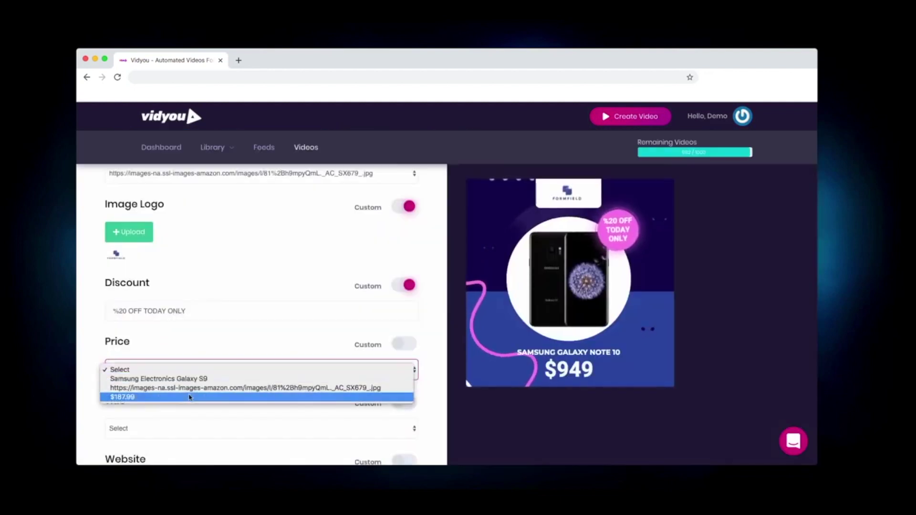
pyautogui.click(167, 396)
pyautogui.scroll(-2, 190, 413)
pyautogui.click(176, 373)
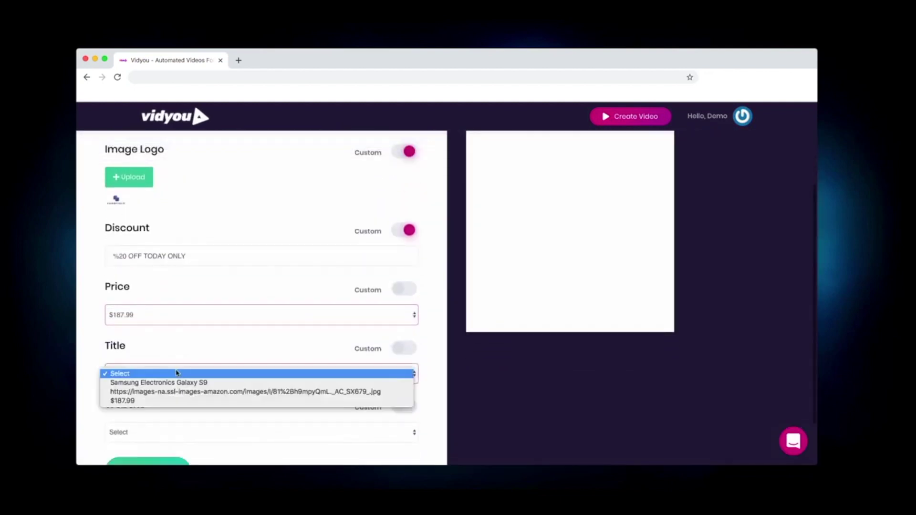
pyautogui.click(178, 382)
# Add the 720 x 720 and 1280 x 720 output sizes
pyautogui.scroll(-2, 219, 419)
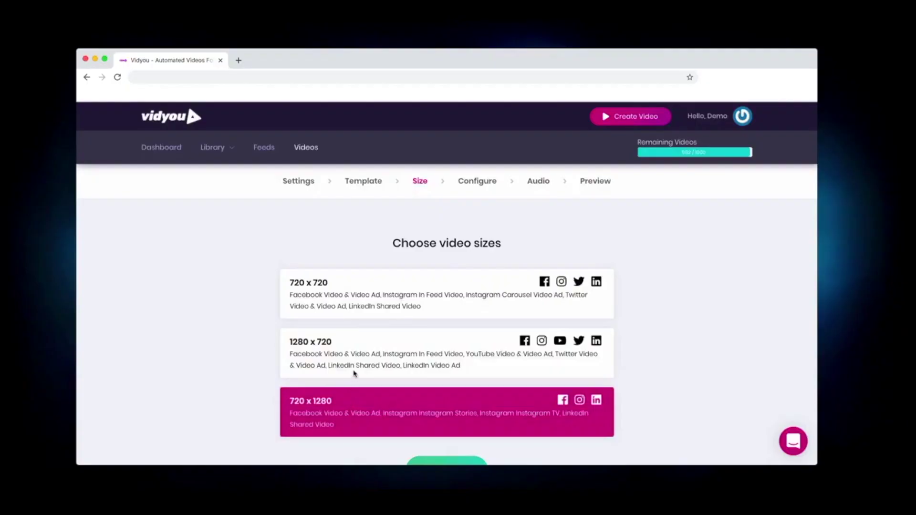
pyautogui.click(356, 316)
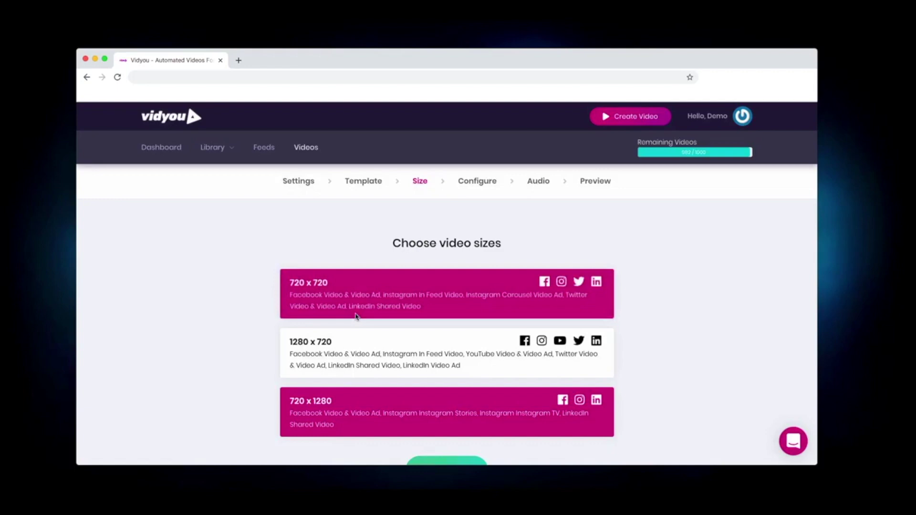
pyautogui.click(361, 346)
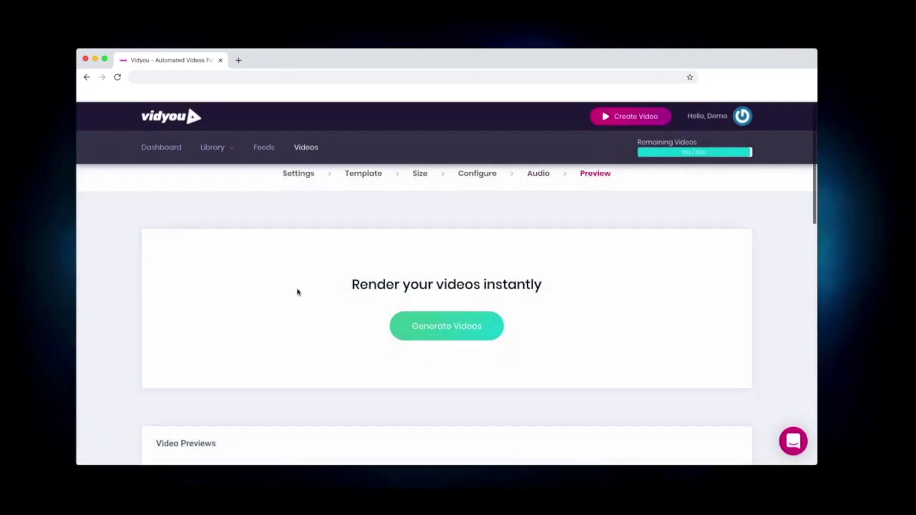
# Scroll down the Vidyou Video Previews list until the RecCloud title card appears
pyautogui.scroll(-6, 297, 292)
pyautogui.scroll(-3, 297, 292)
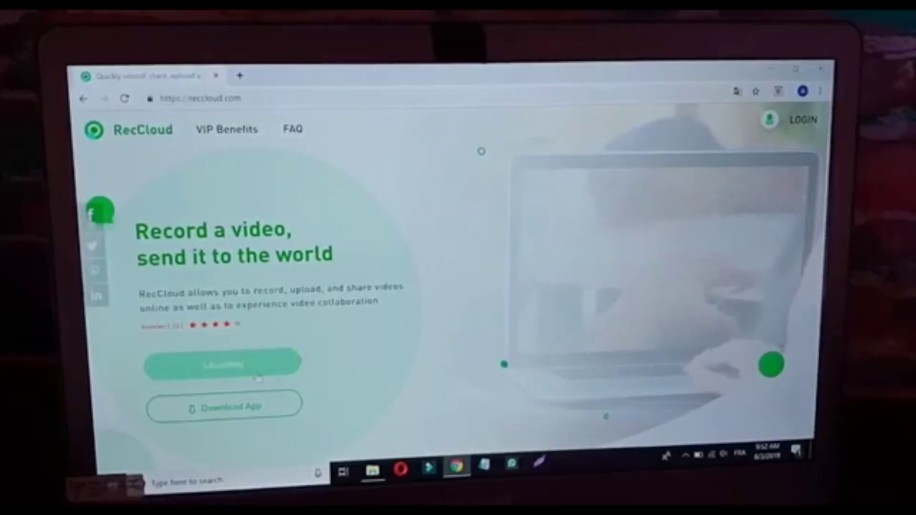
# Launch RecCloud's online screen recorder and accept its default recording settings
pyautogui.click(258, 374)
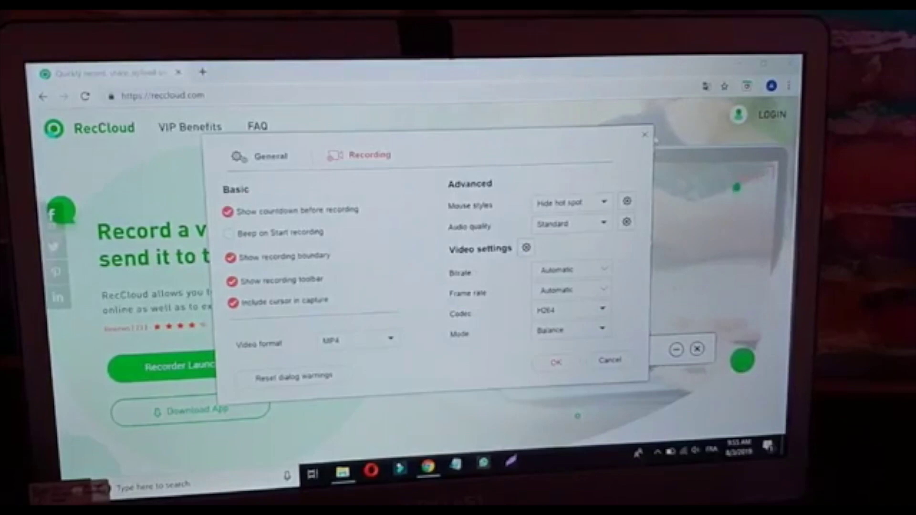
pyautogui.press('Return')
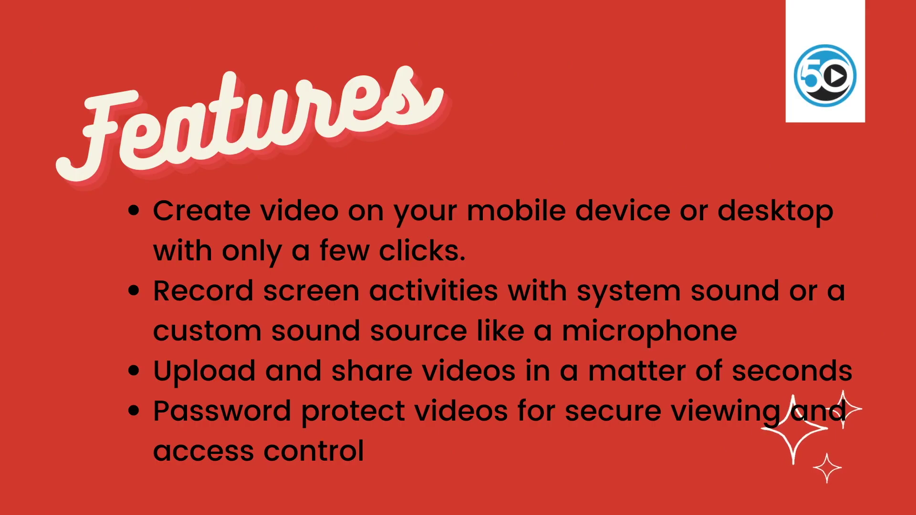